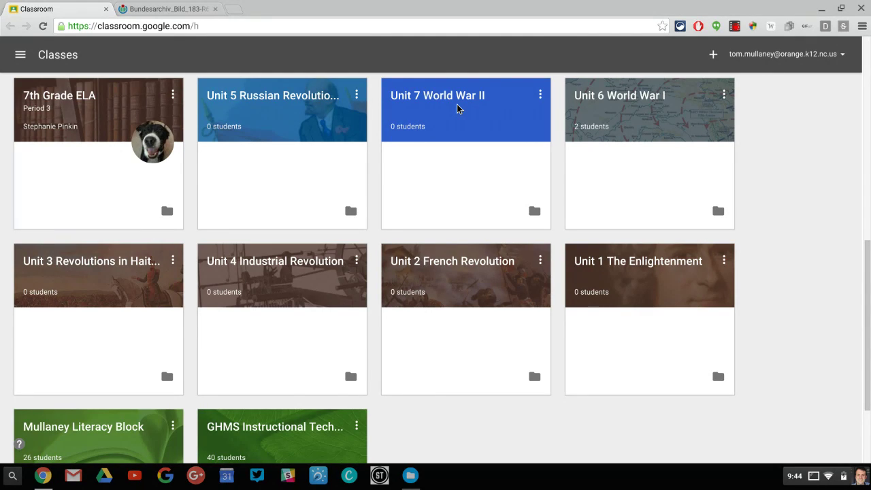
Create a new class named 'Unit 8 Cold War'.
click(716, 55)
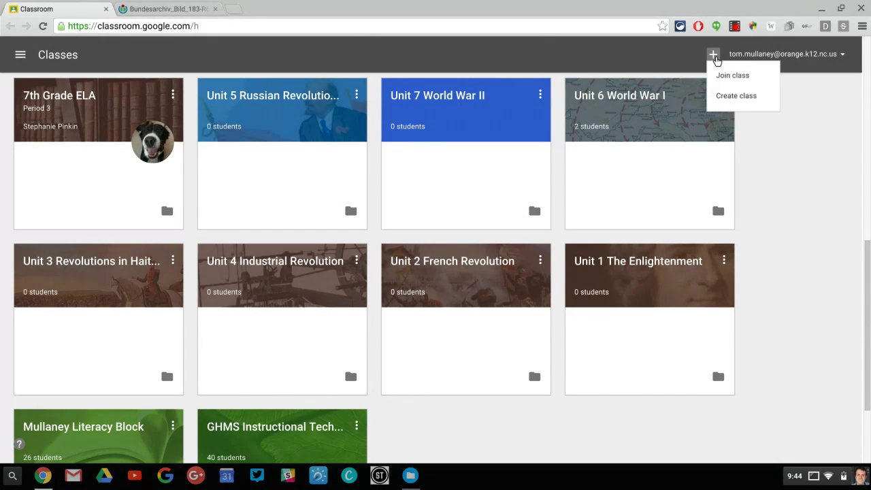
click(734, 93)
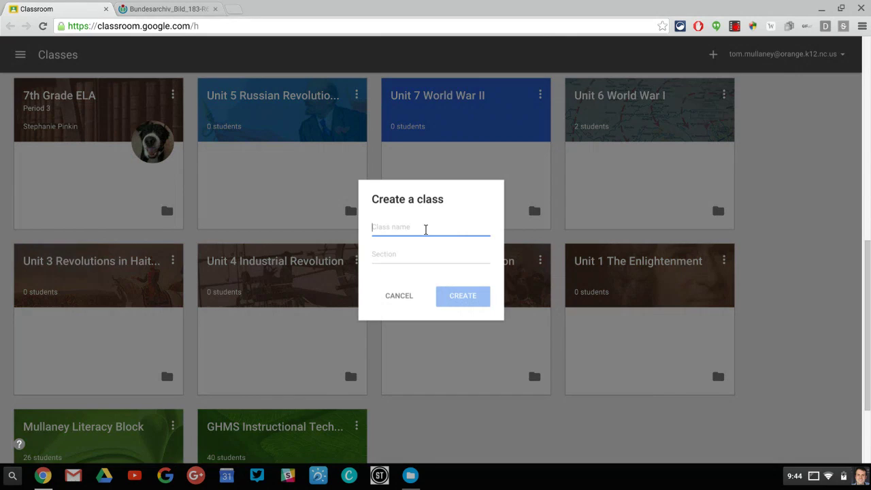
text(Unit)
key(BackSpace)
key(BackSpace)
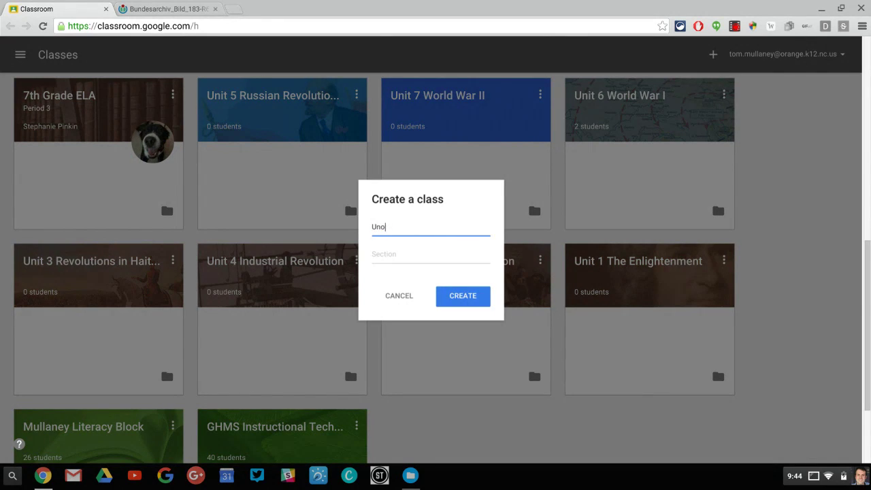
text(it 8 Cold War)
click(470, 300)
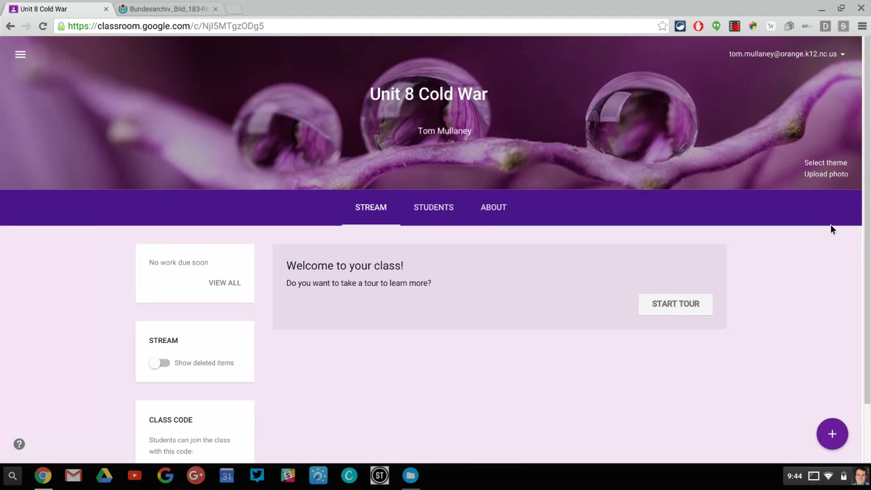
Give the Unit 8 Cold War banner the blue theme from the Patterns themes.
click(825, 165)
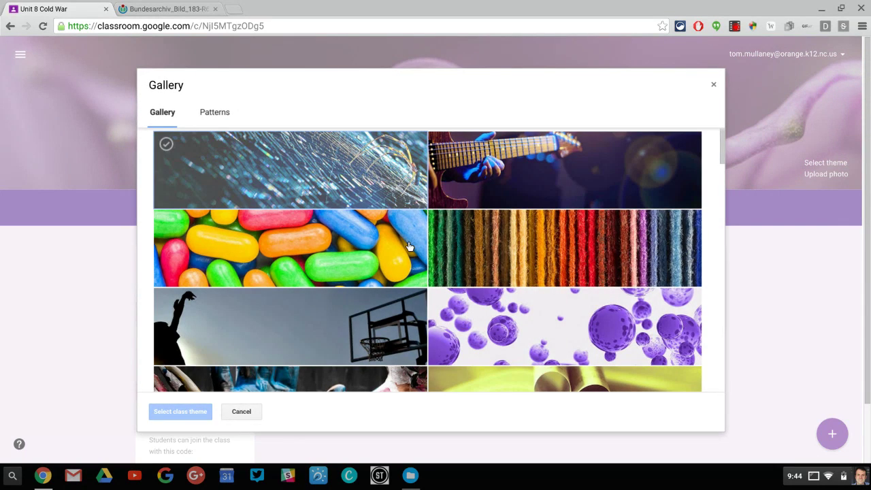
click(216, 114)
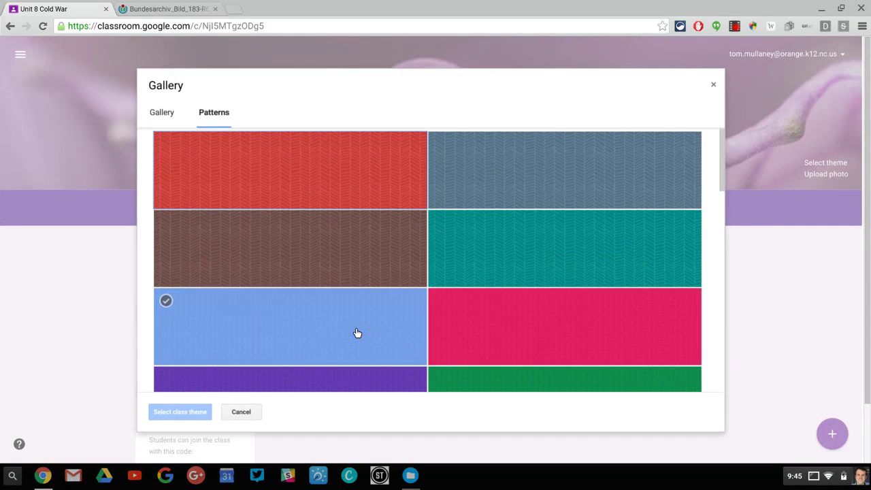
click(322, 334)
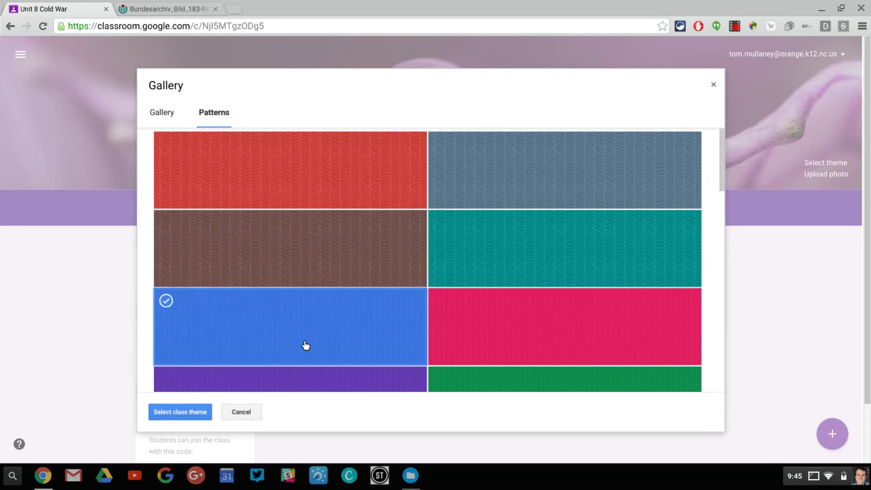
click(182, 412)
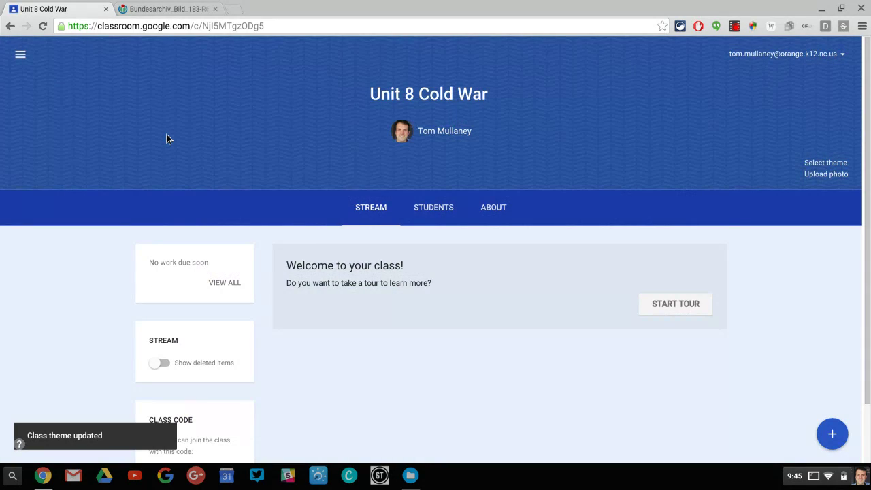
click(22, 56)
Return to the class list and open the Unit 7 World War II class.
click(47, 76)
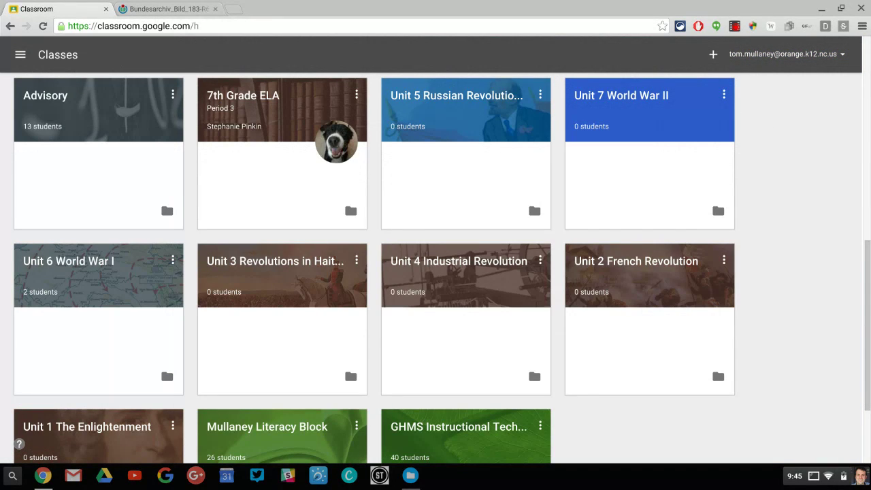
drag(866, 248, 754, 97)
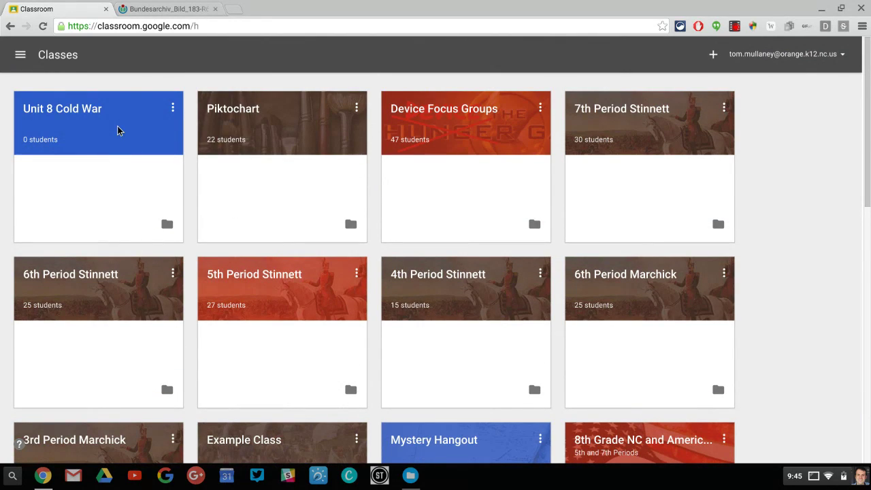
scroll(717, 155, down, 6)
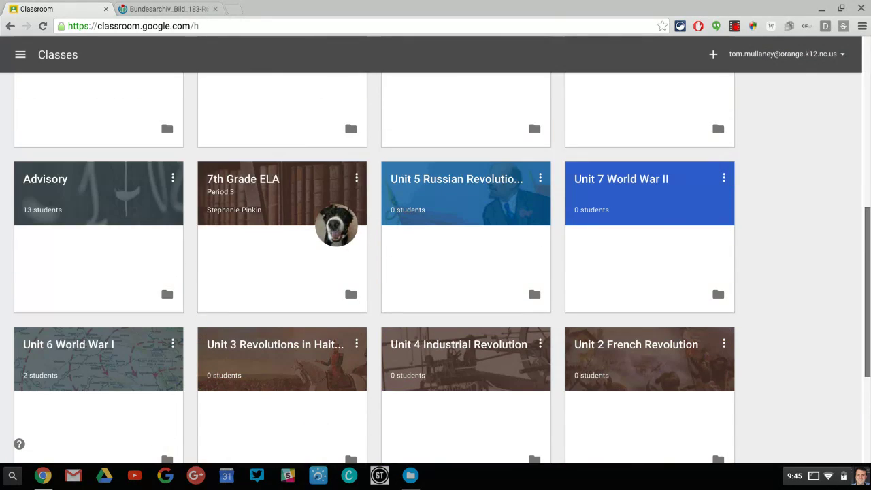
click(618, 156)
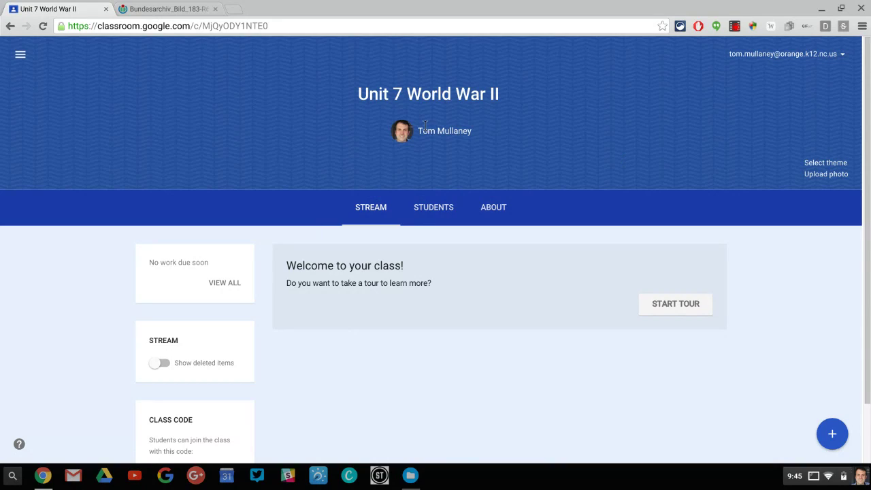
Screenshot the Munich Agreement photo on Wikimedia Commons, then return to the Unit 7 class.
click(153, 12)
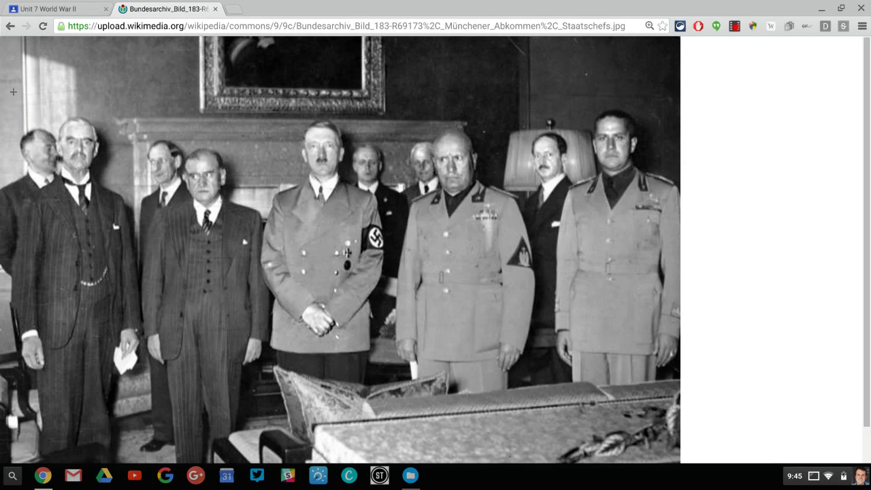
drag(1, 78, 683, 302)
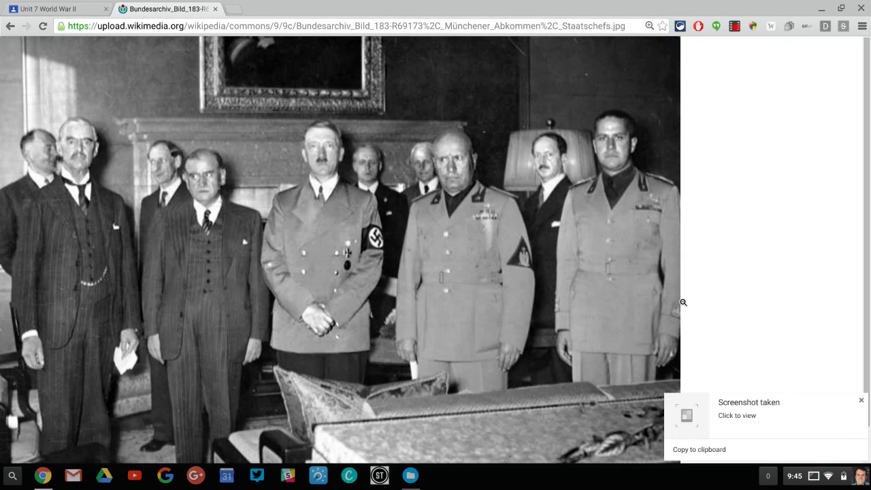
click(43, 13)
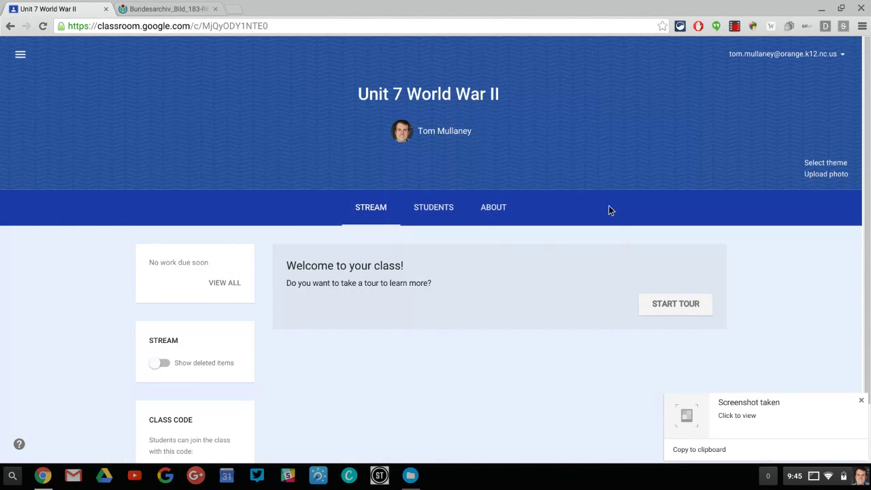
Upload the Munich Agreement screenshot, crop it to full width, and apply it as the banner.
click(840, 175)
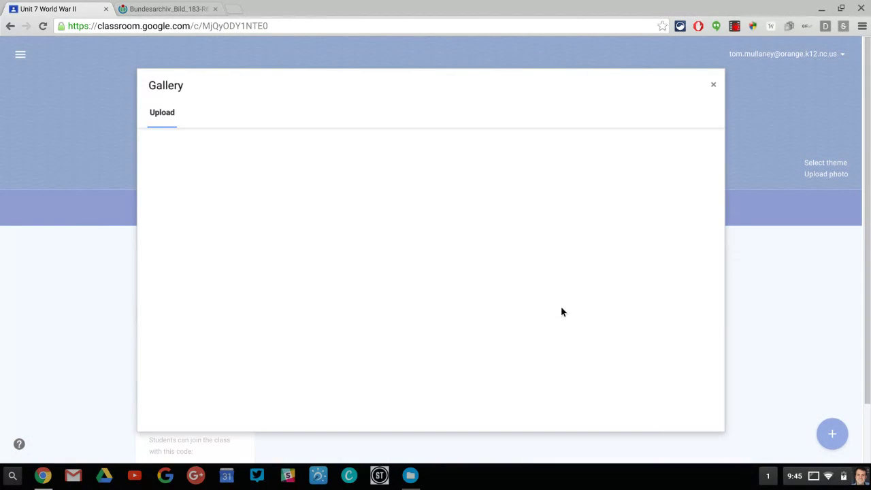
click(451, 311)
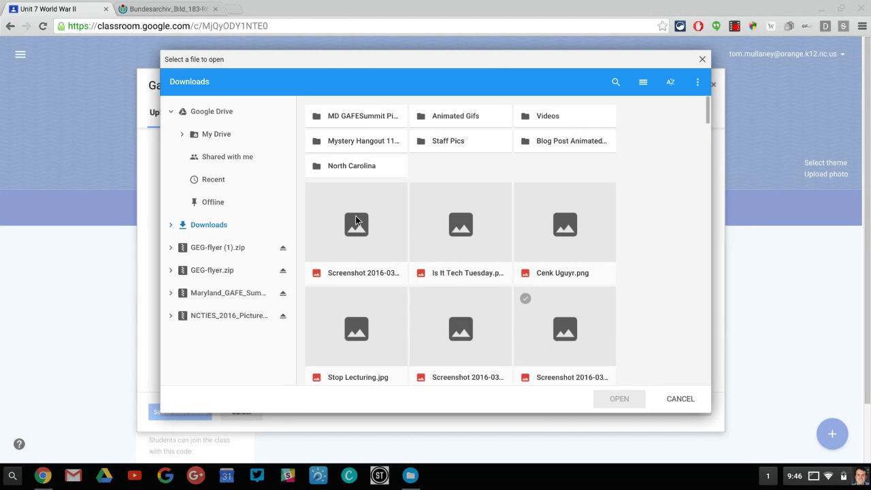
click(357, 223)
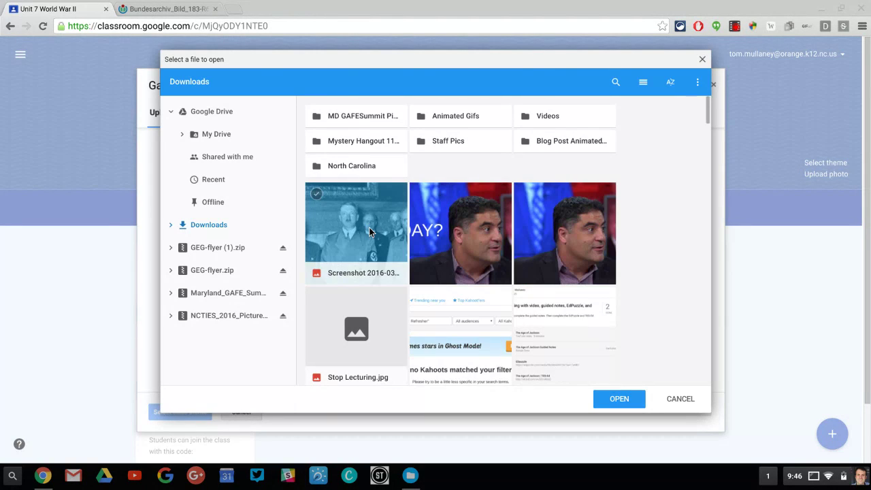
click(615, 399)
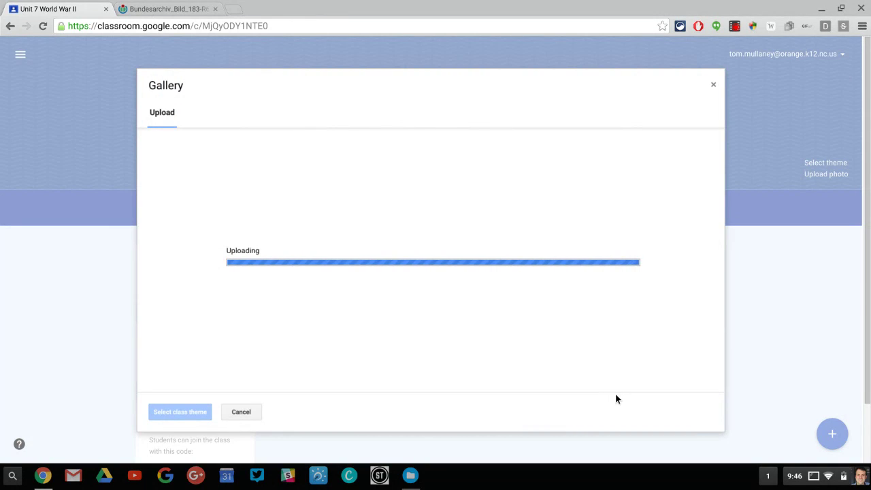
drag(462, 299, 425, 280)
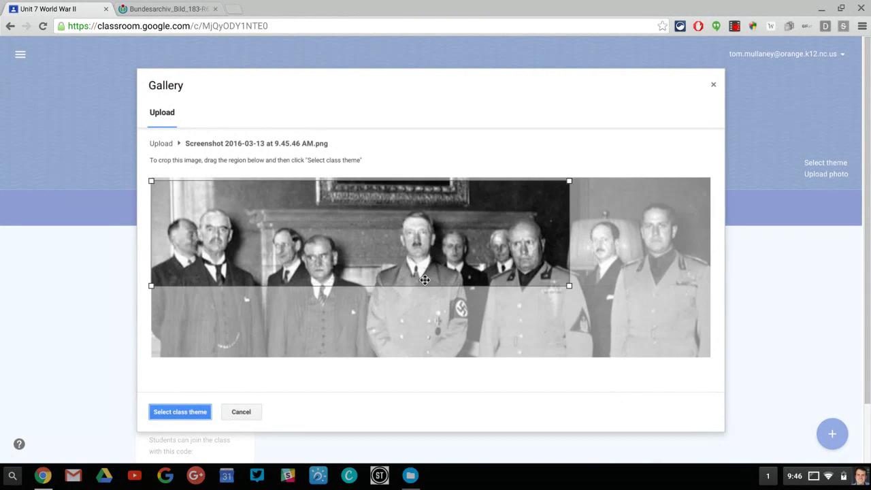
drag(568, 283, 720, 346)
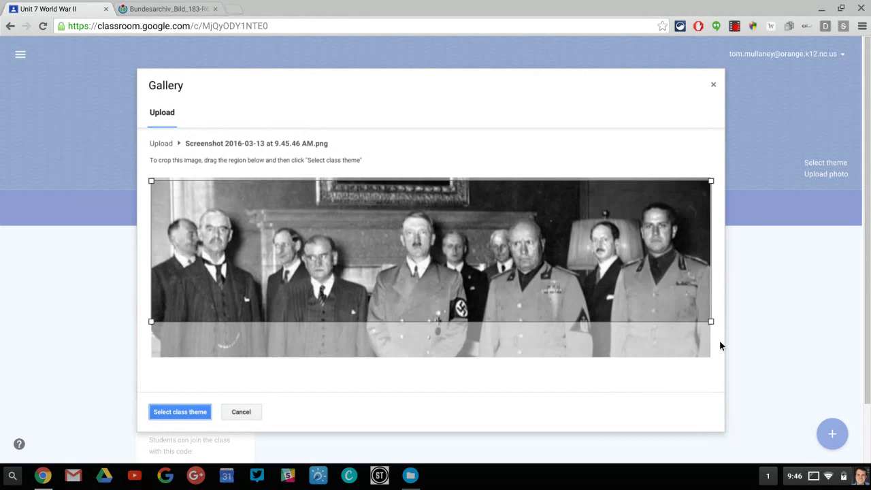
click(192, 411)
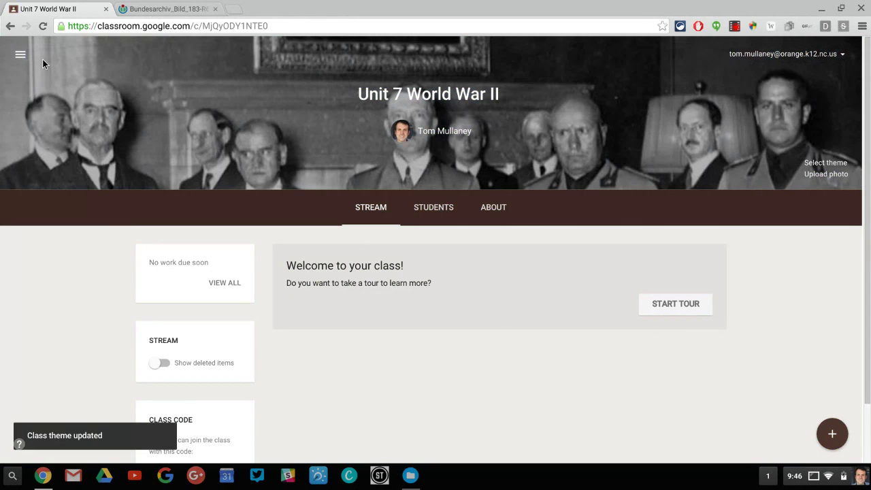
Go back to the class list and scroll through it to check both new themes.
click(31, 55)
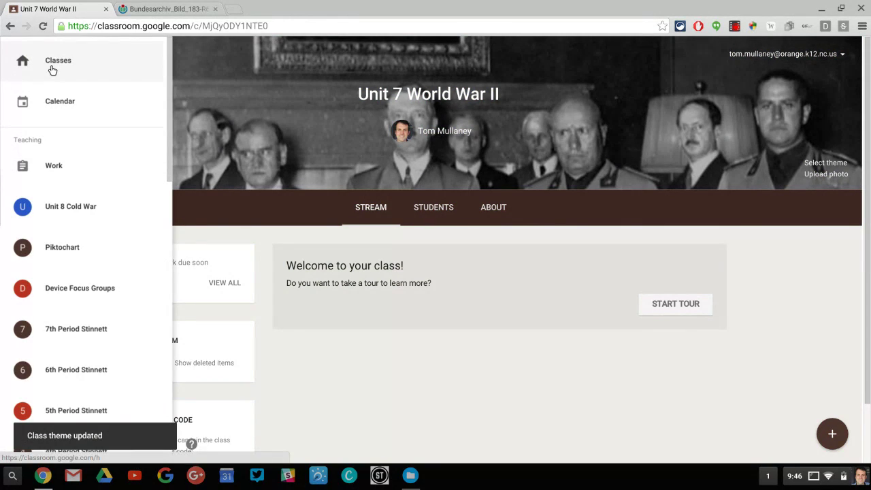
click(52, 70)
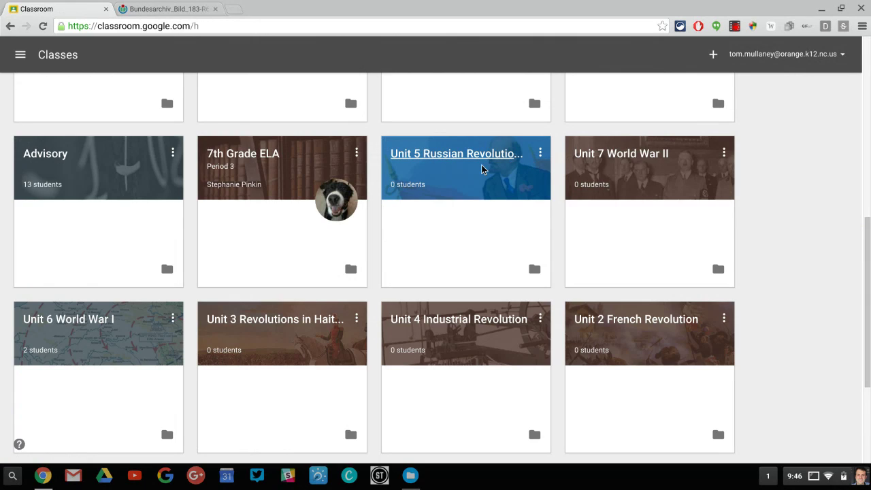
scroll(544, 123, down, 1)
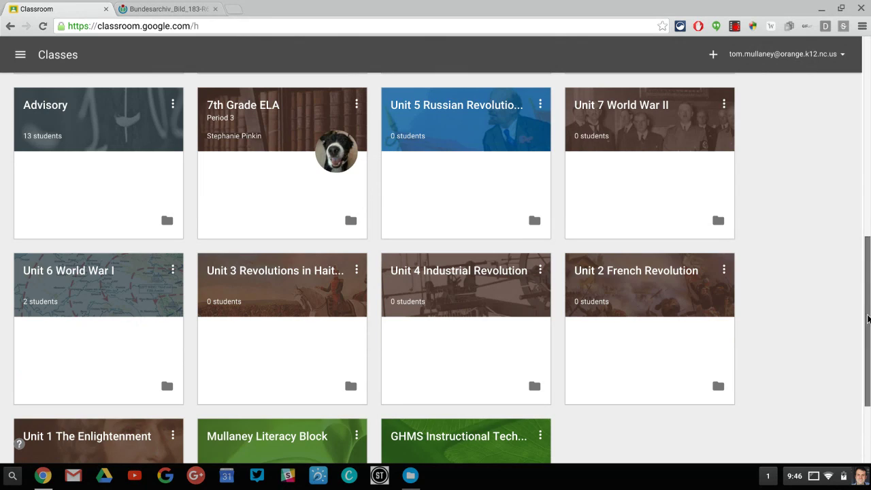
drag(868, 307, 868, 109)
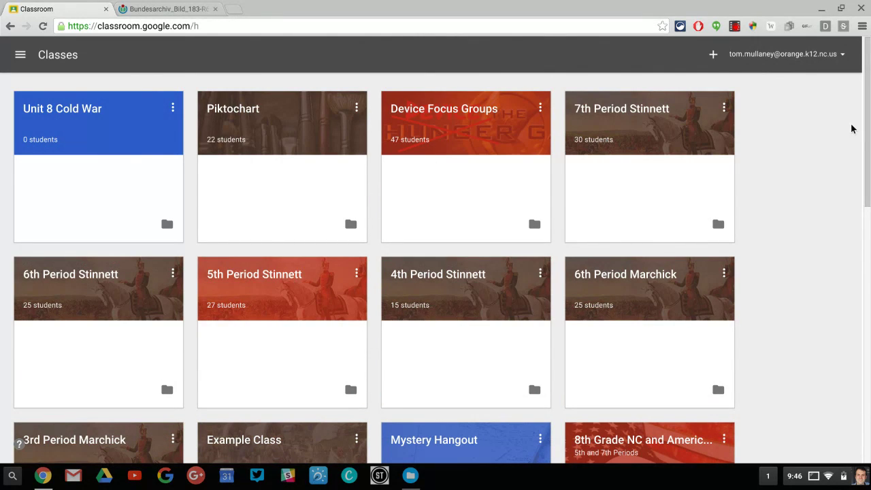
drag(867, 129, 867, 314)
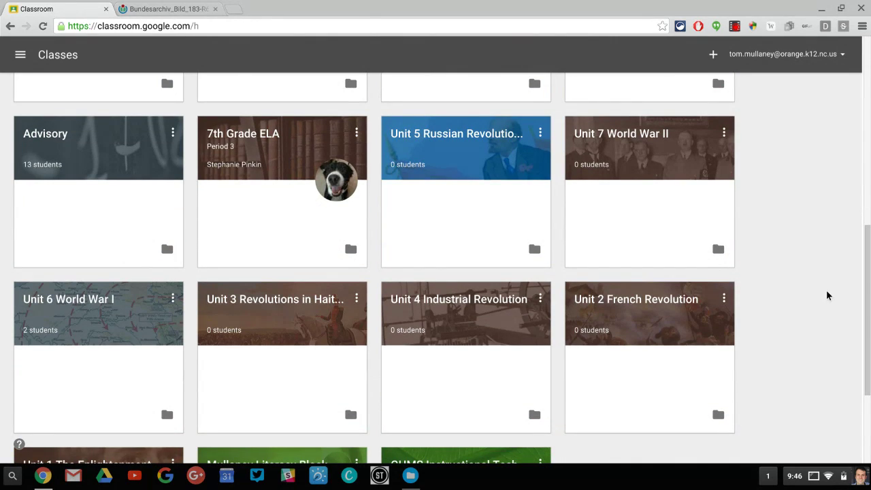